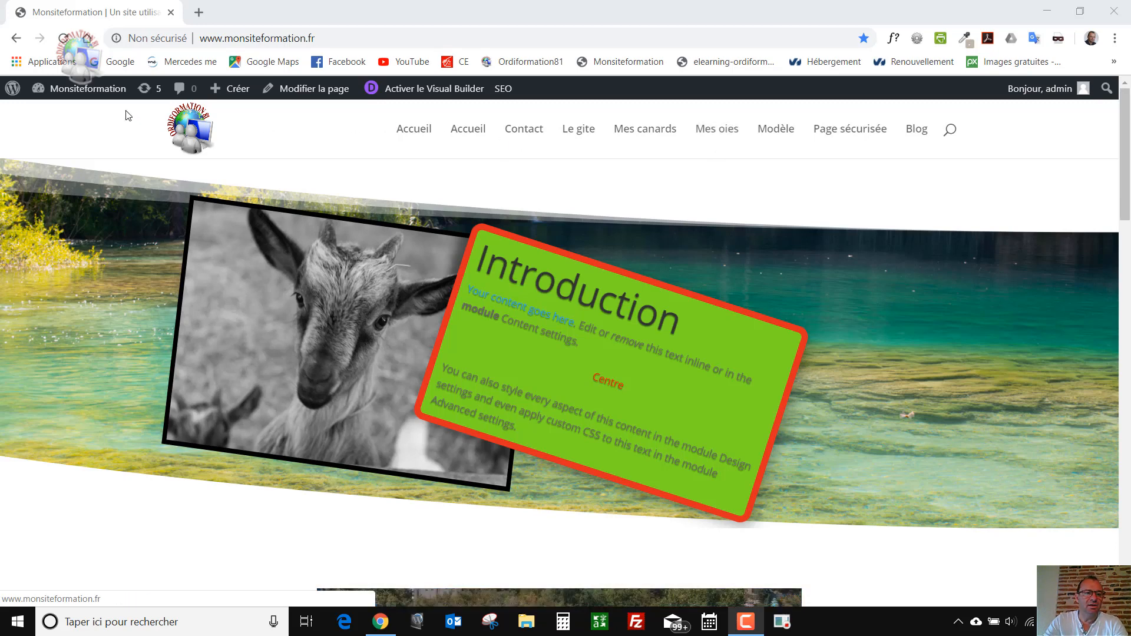
- Open the menu management page of the site's administration and create a new menu named Menu Divi
mouse_move(76, 90)
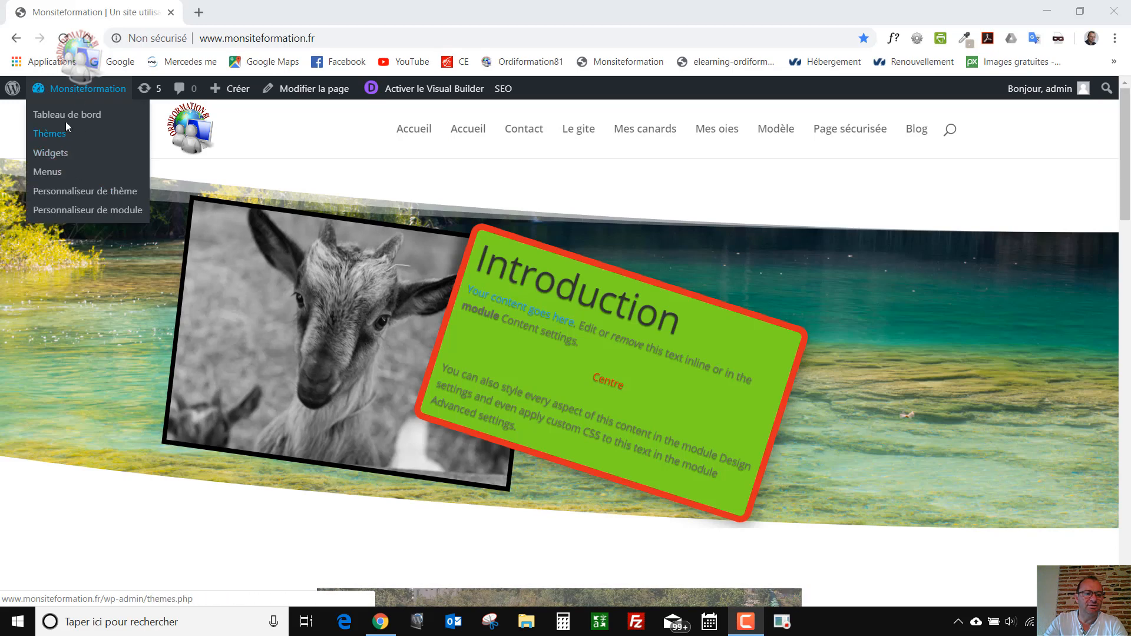
click(66, 113)
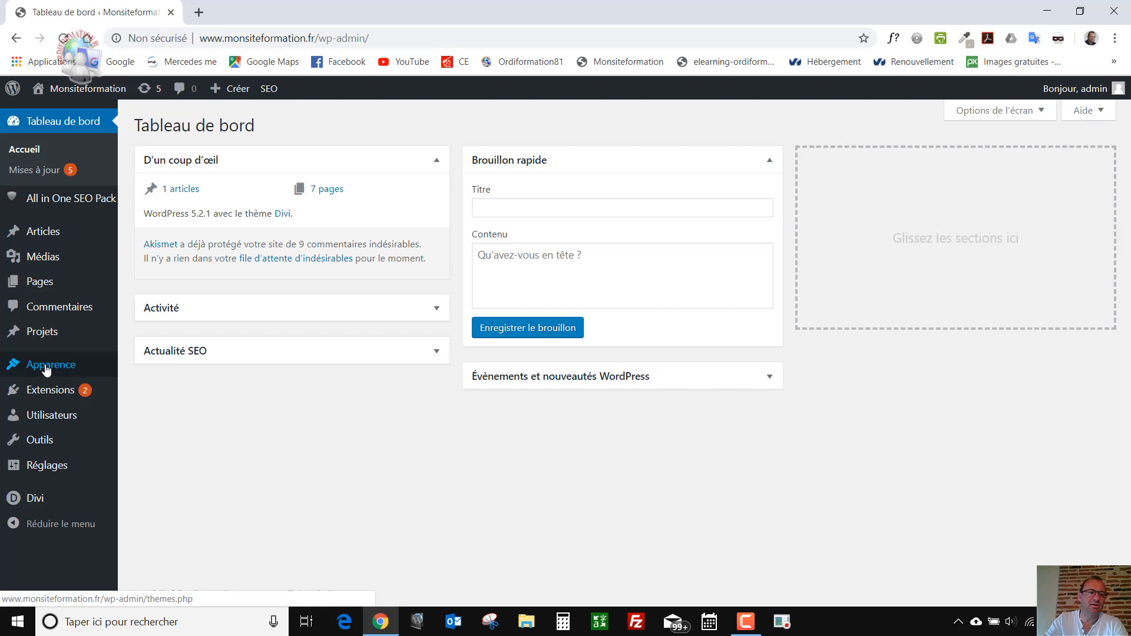
mouse_move(56, 370)
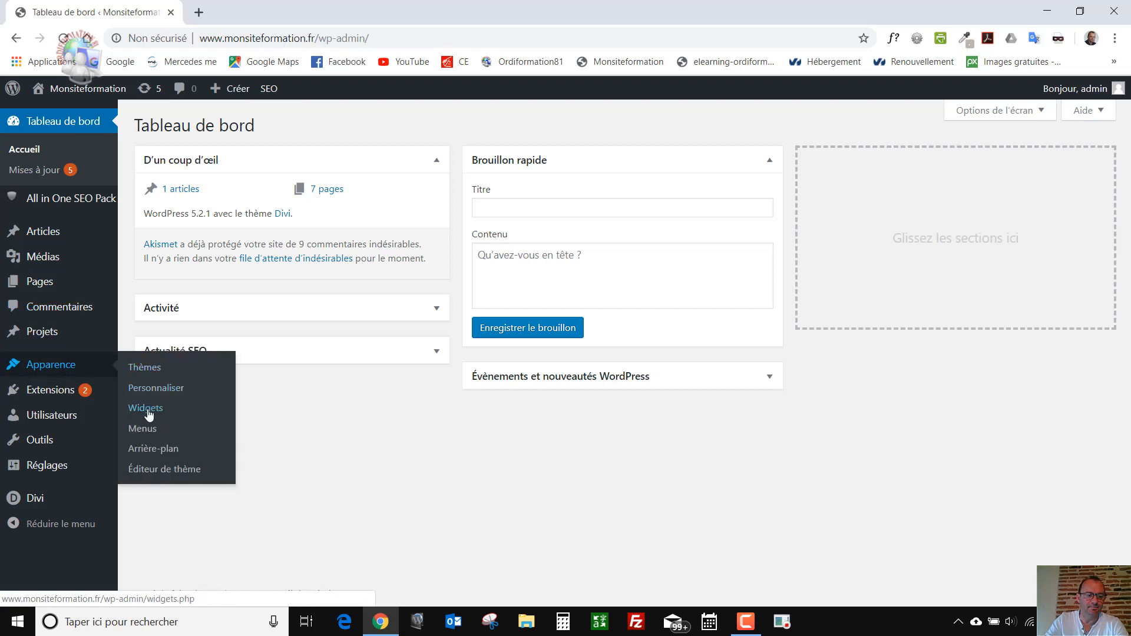
click(149, 436)
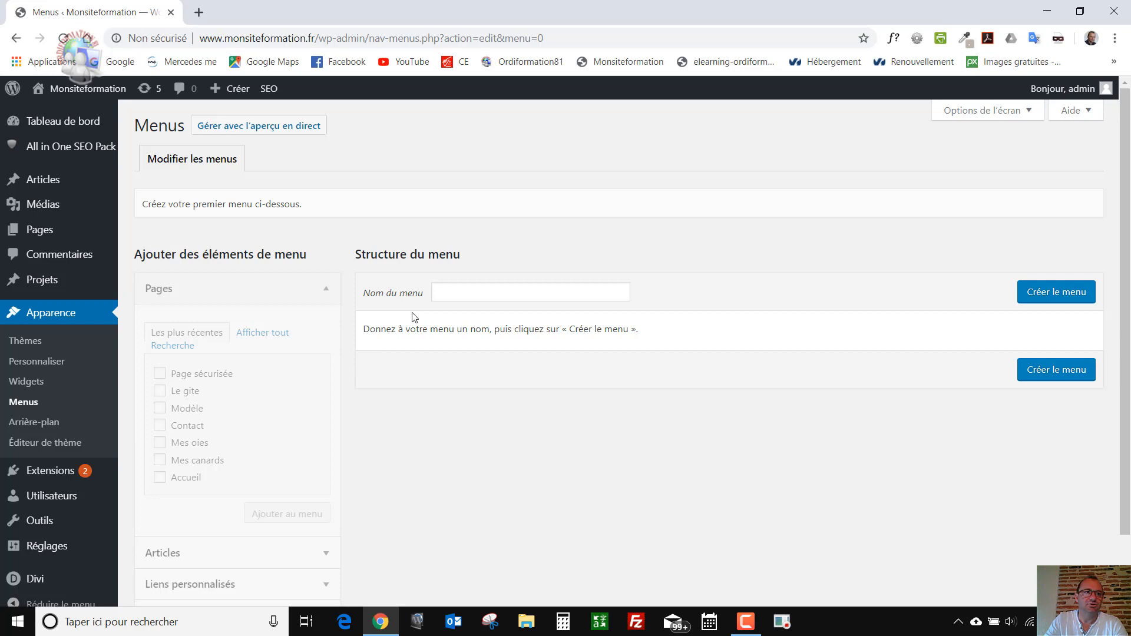
click(474, 288)
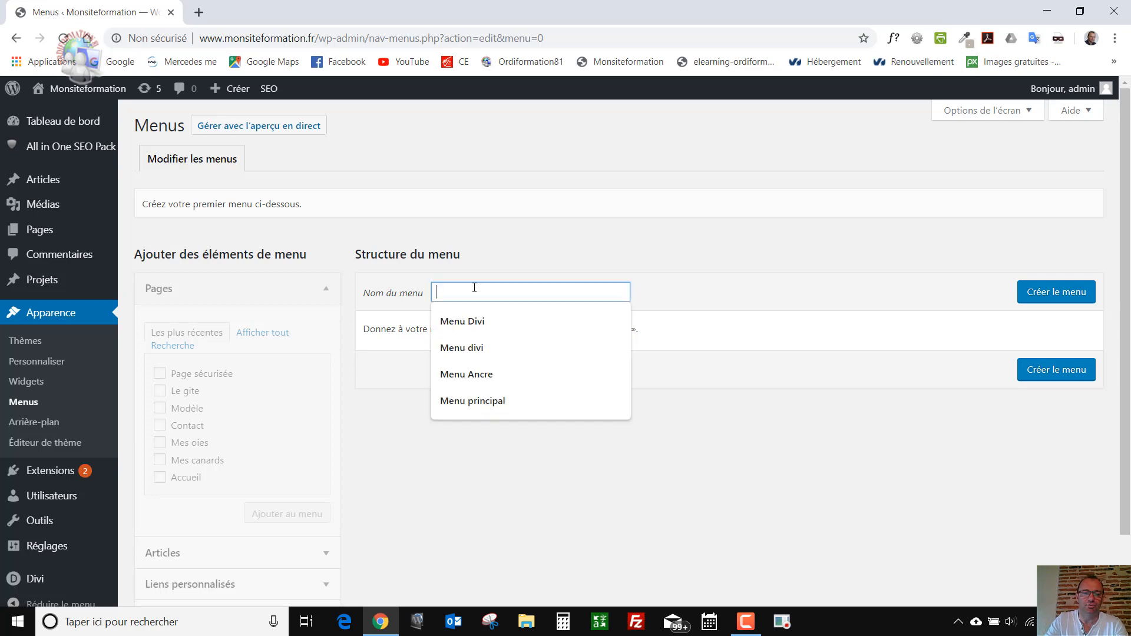
click(474, 323)
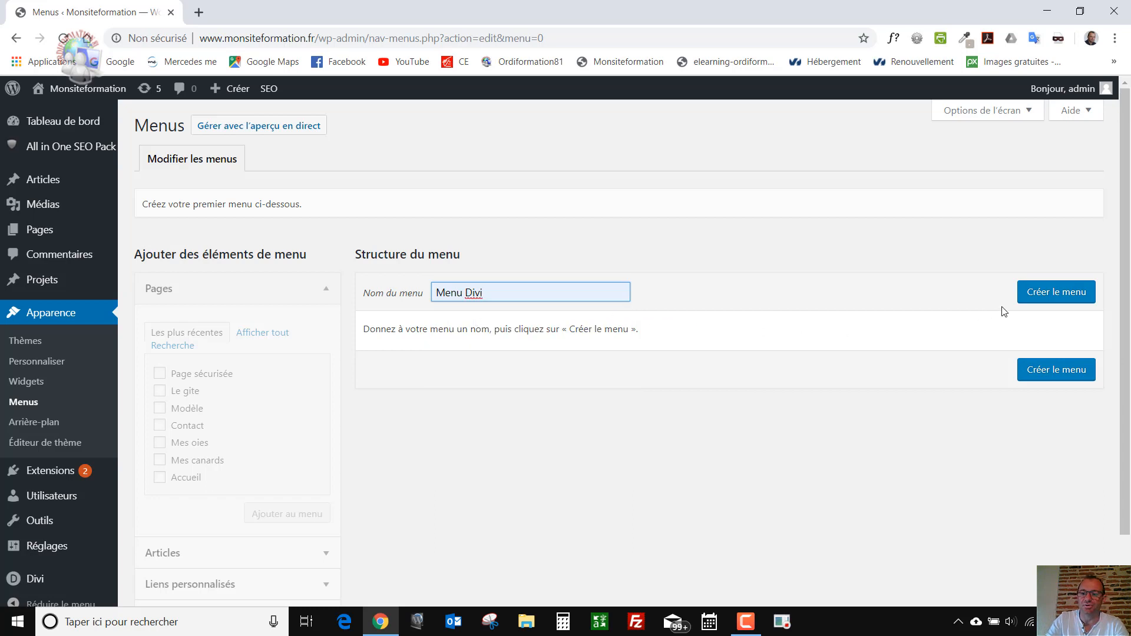
click(1034, 296)
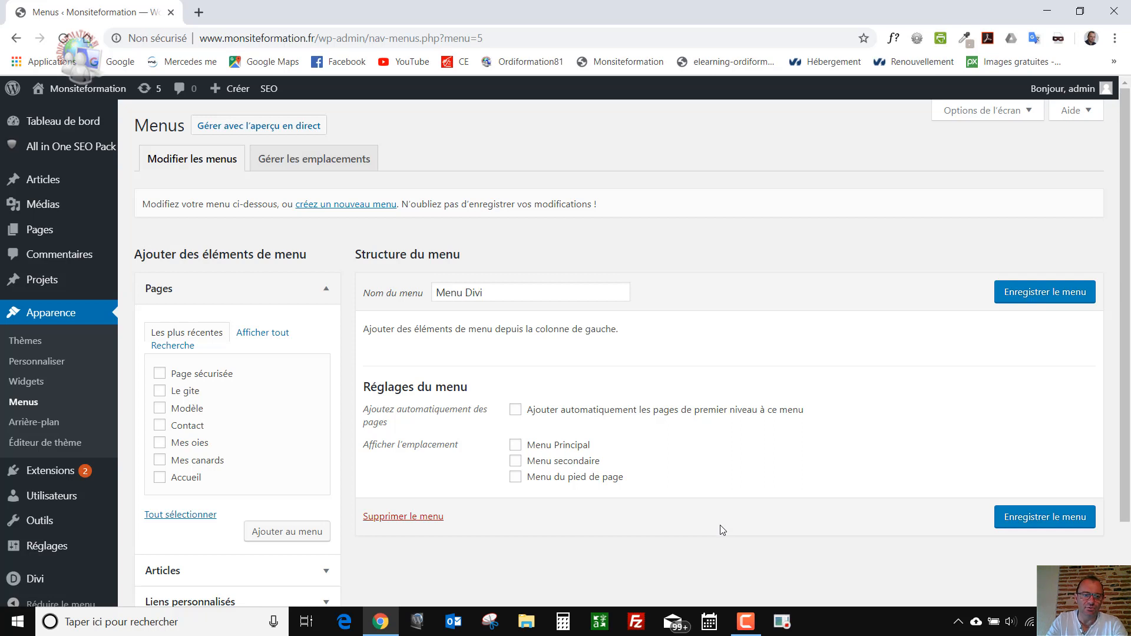
- Assign Menu Divi to the Menu Principal theme location and save the location changes
click(313, 162)
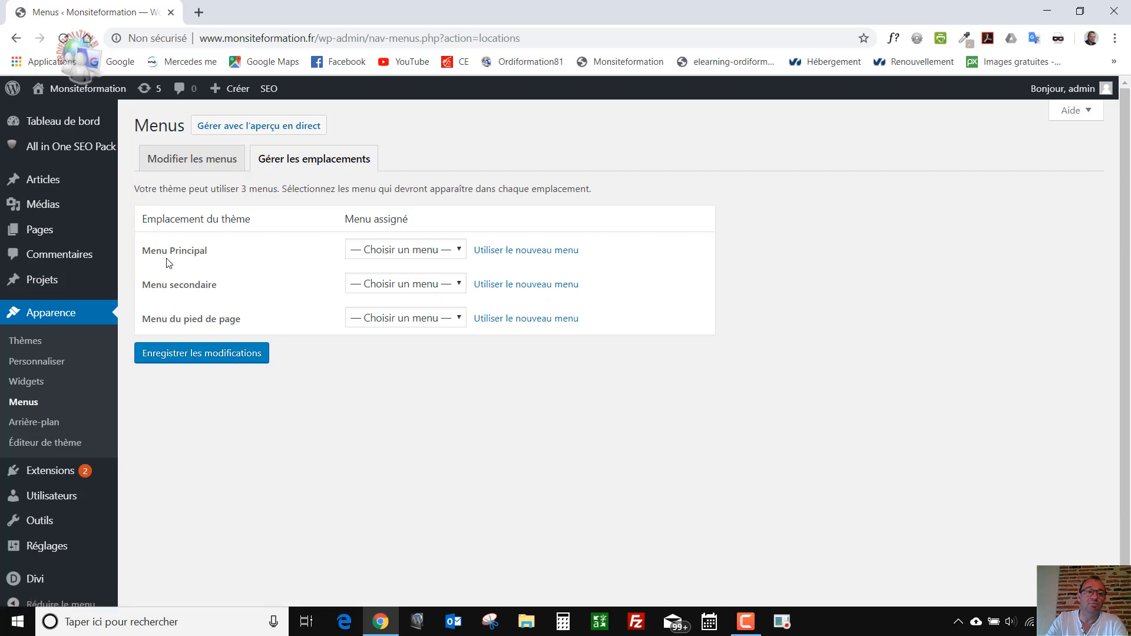
click(384, 249)
click(379, 281)
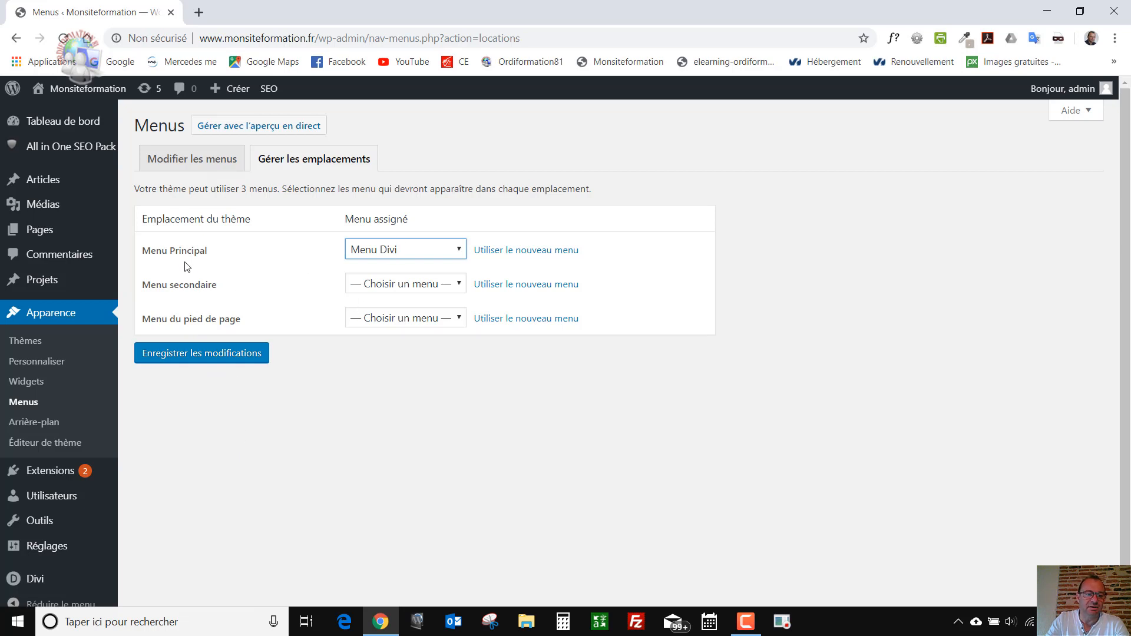
click(204, 356)
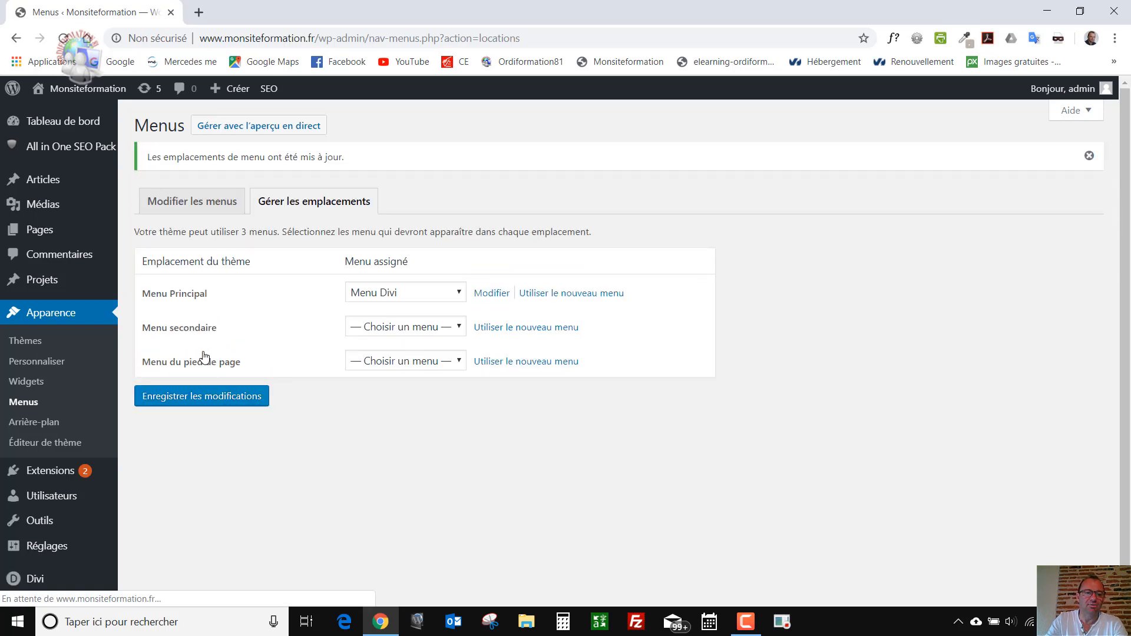
- Add the first Accueil page, Contact, Mes canards and Mes oies to Menu Divi, placing Contact last
click(185, 202)
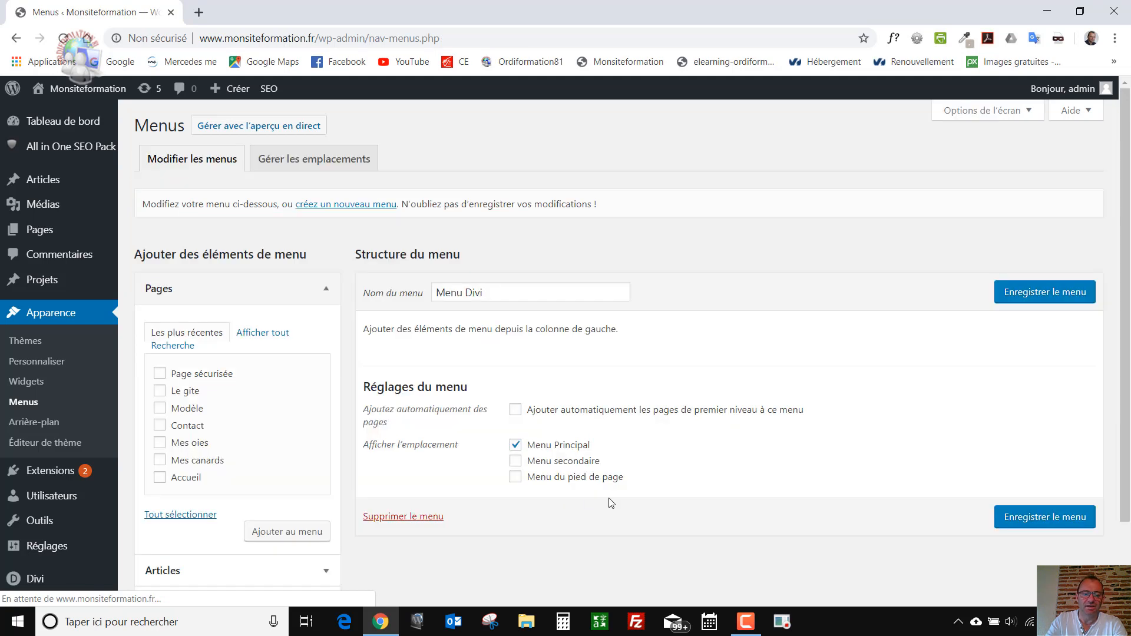
scroll(610, 502, down, 1)
scroll(612, 503, down, 1)
scroll(612, 502, up, 2)
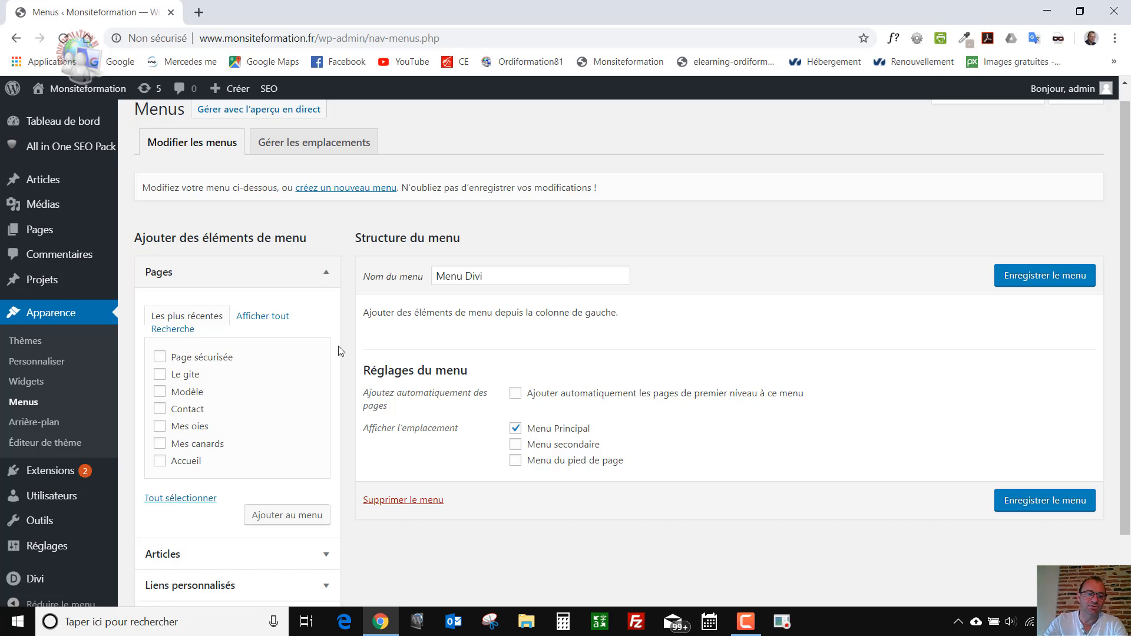
click(286, 316)
scroll(285, 318, down, 1)
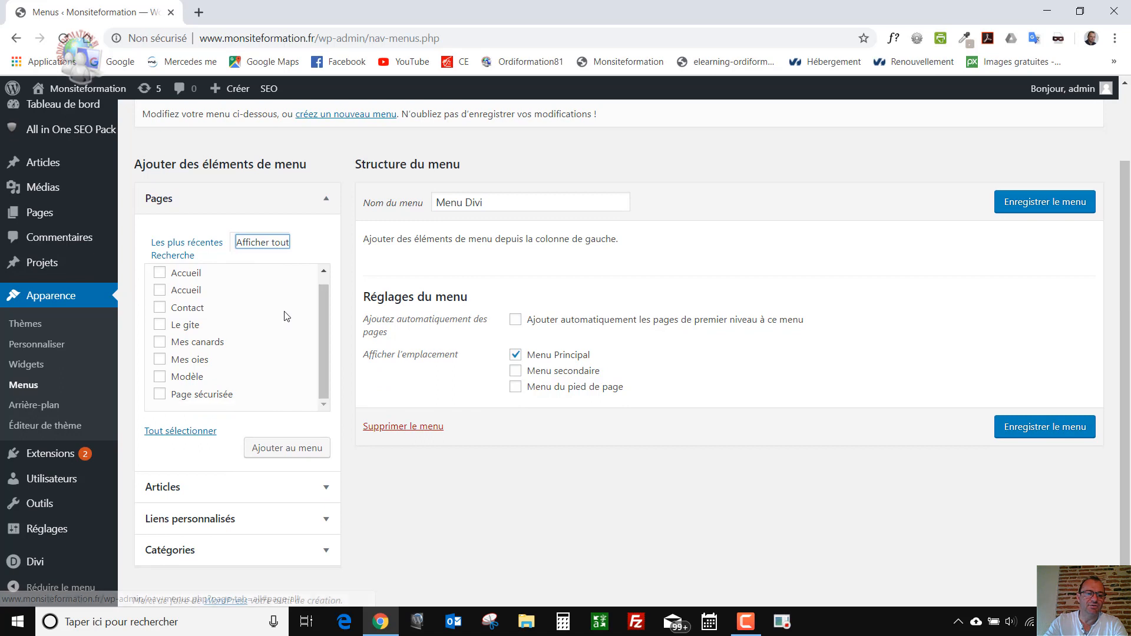
click(159, 283)
scroll(165, 301, down, 1)
click(160, 308)
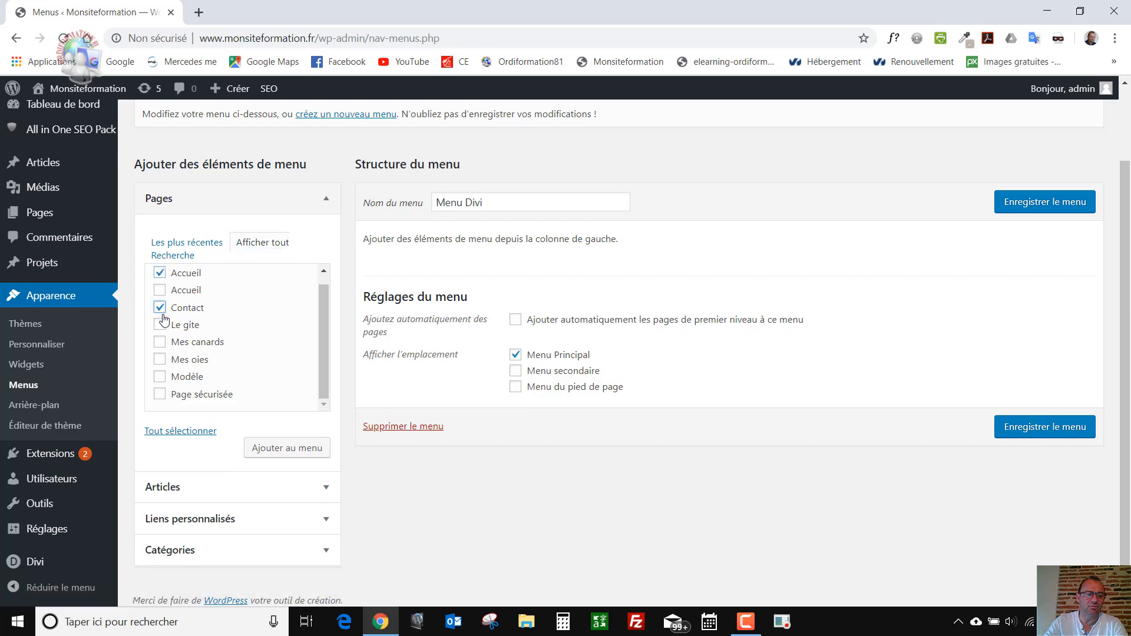
click(160, 342)
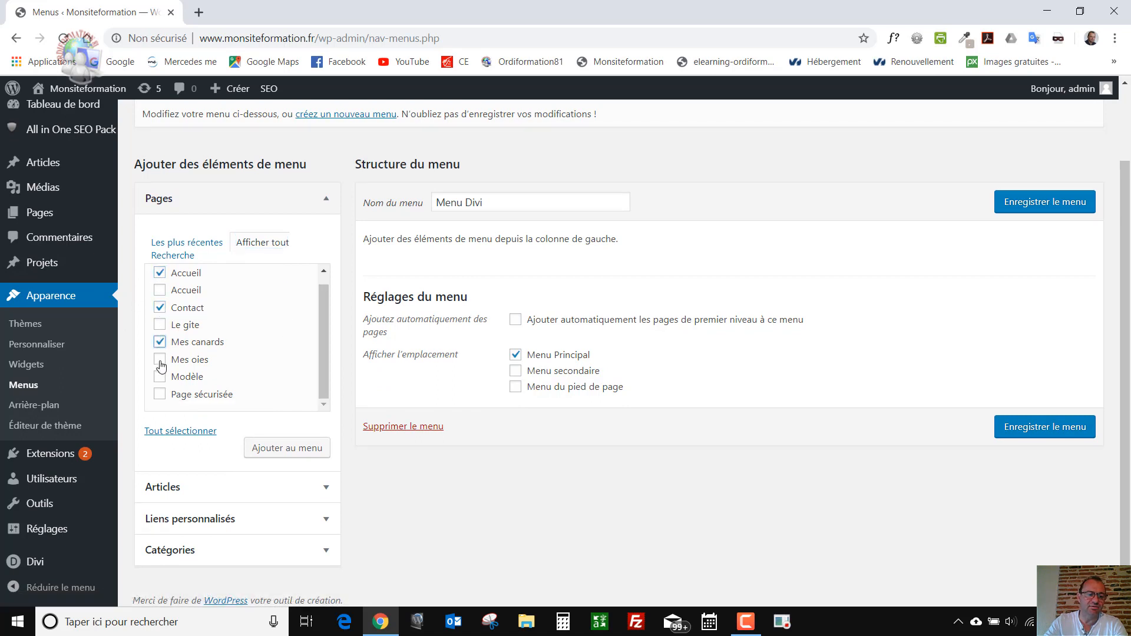
click(160, 360)
scroll(161, 366, down, 1)
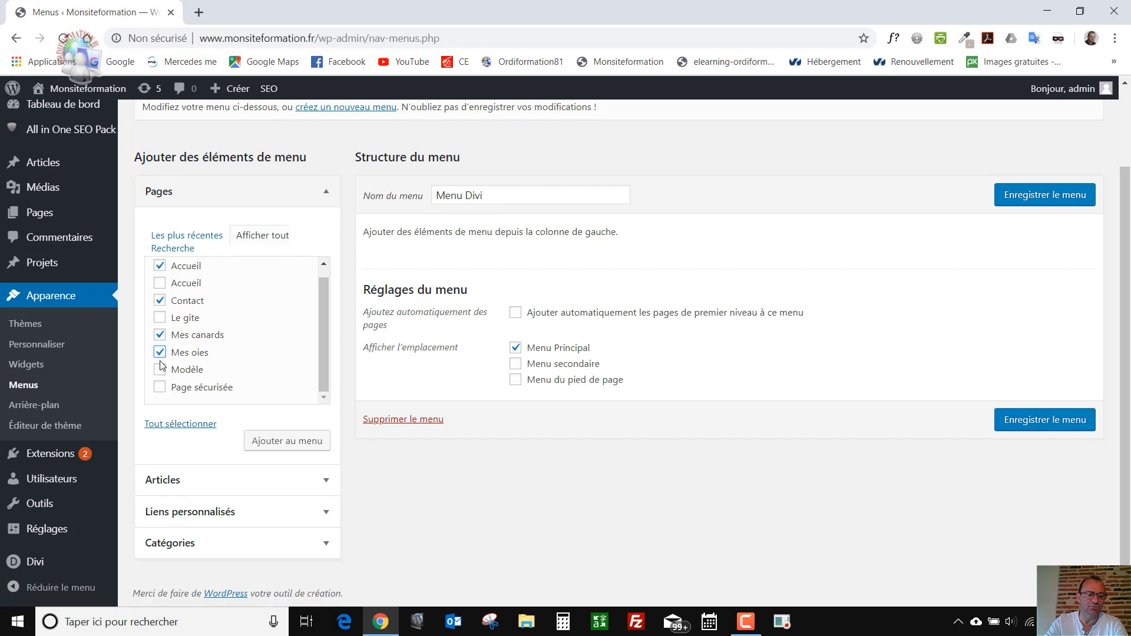
scroll(162, 365, up, 1)
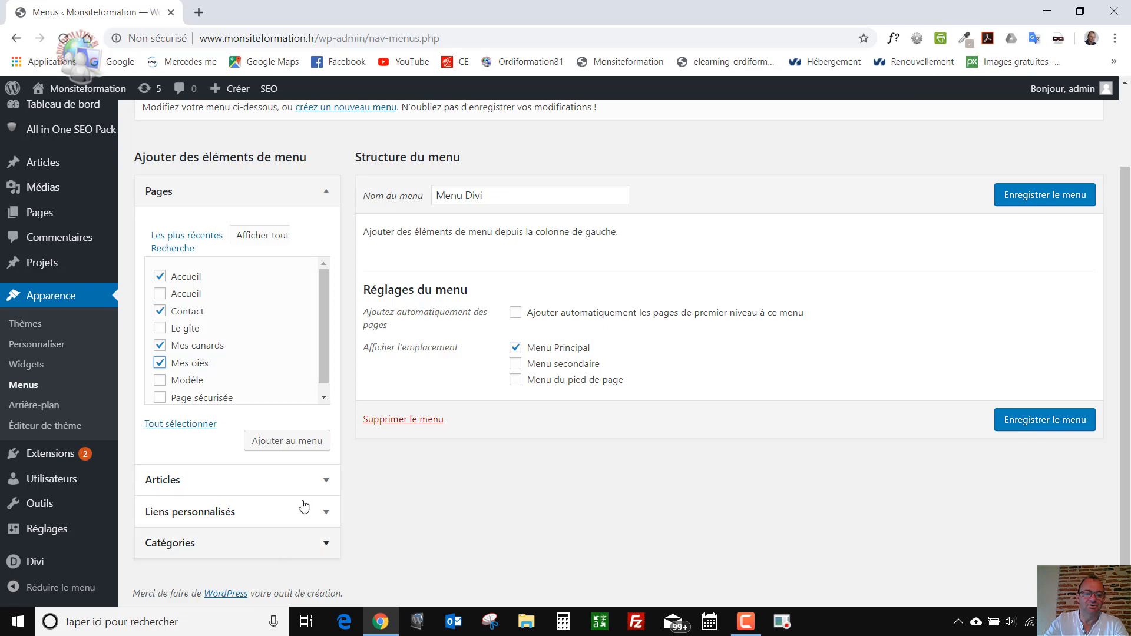
click(282, 449)
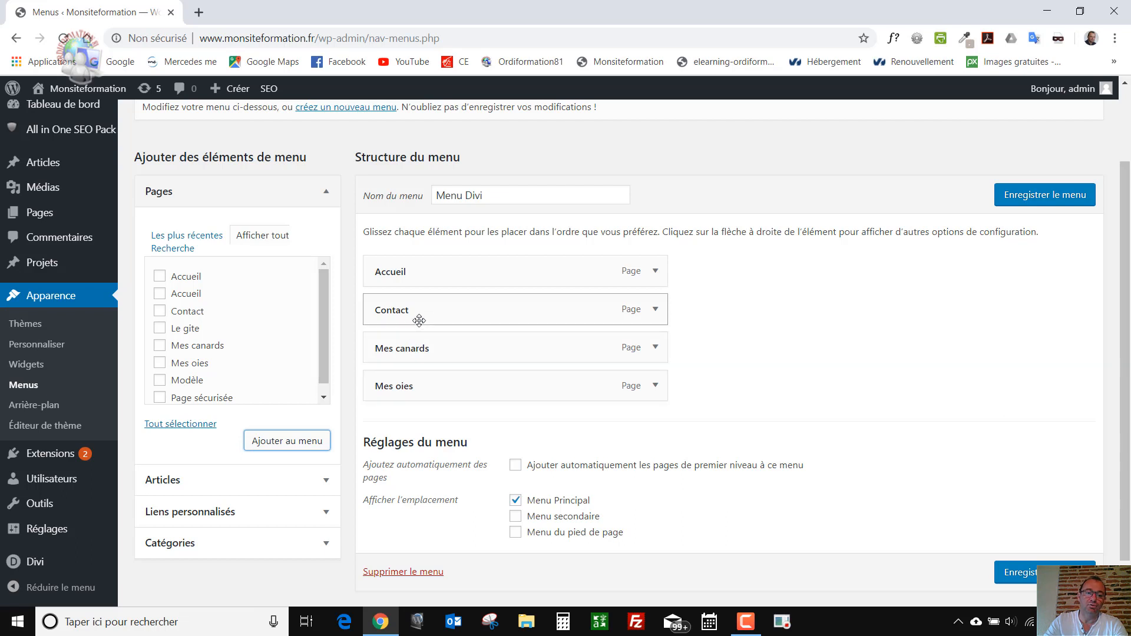
drag(429, 312, 430, 397)
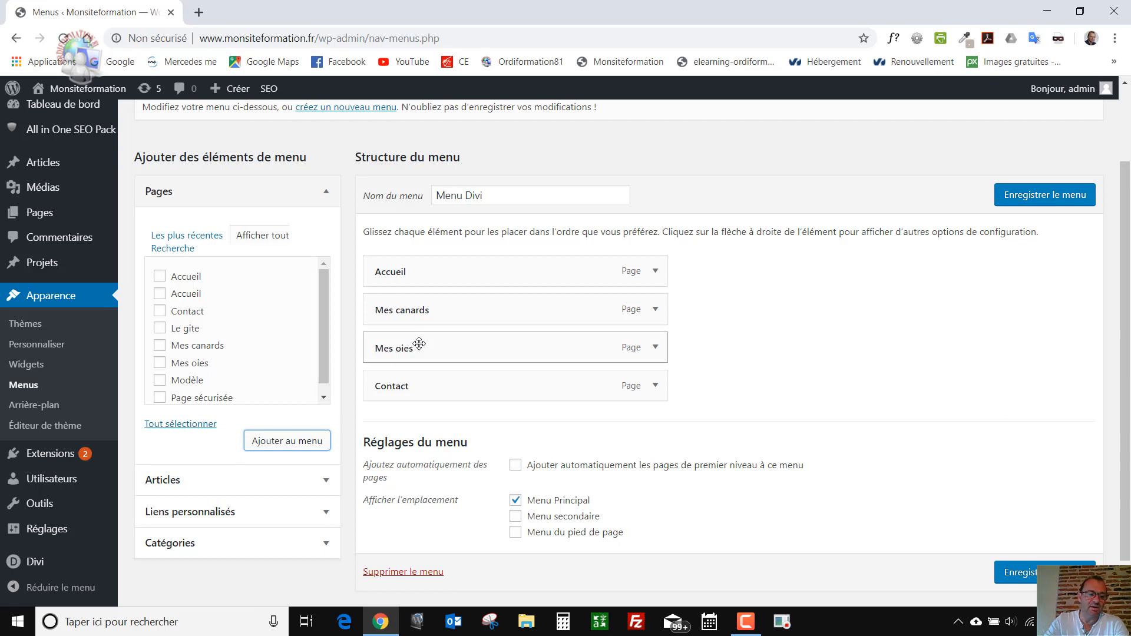
- Add a custom link to the menu with the web address # and the link text Mes produits
scroll(289, 549, down, 1)
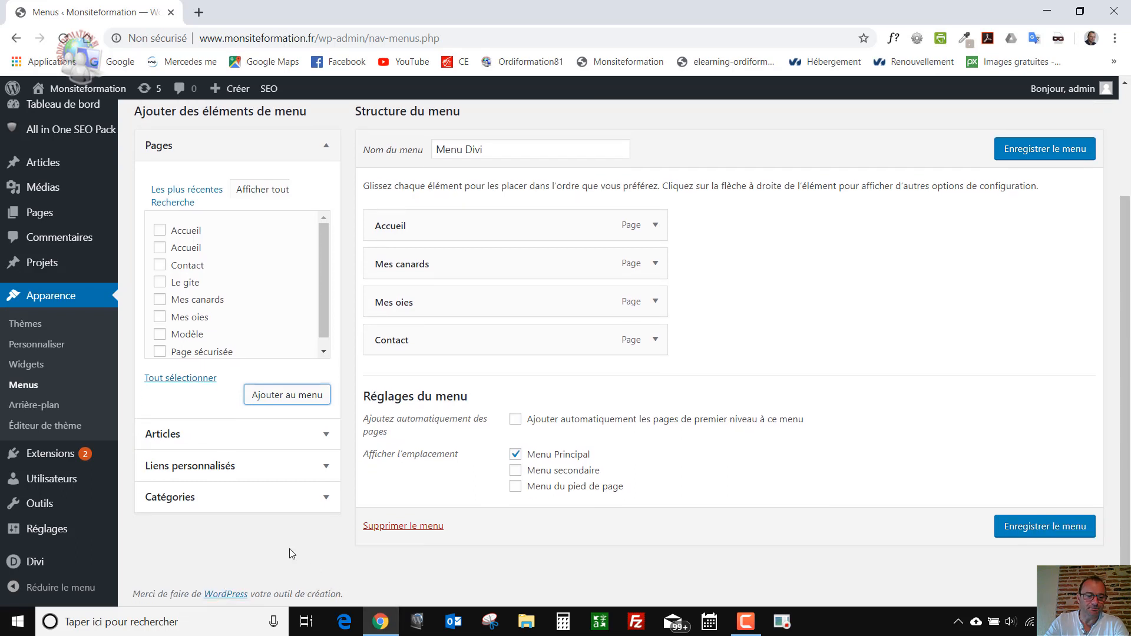
click(222, 469)
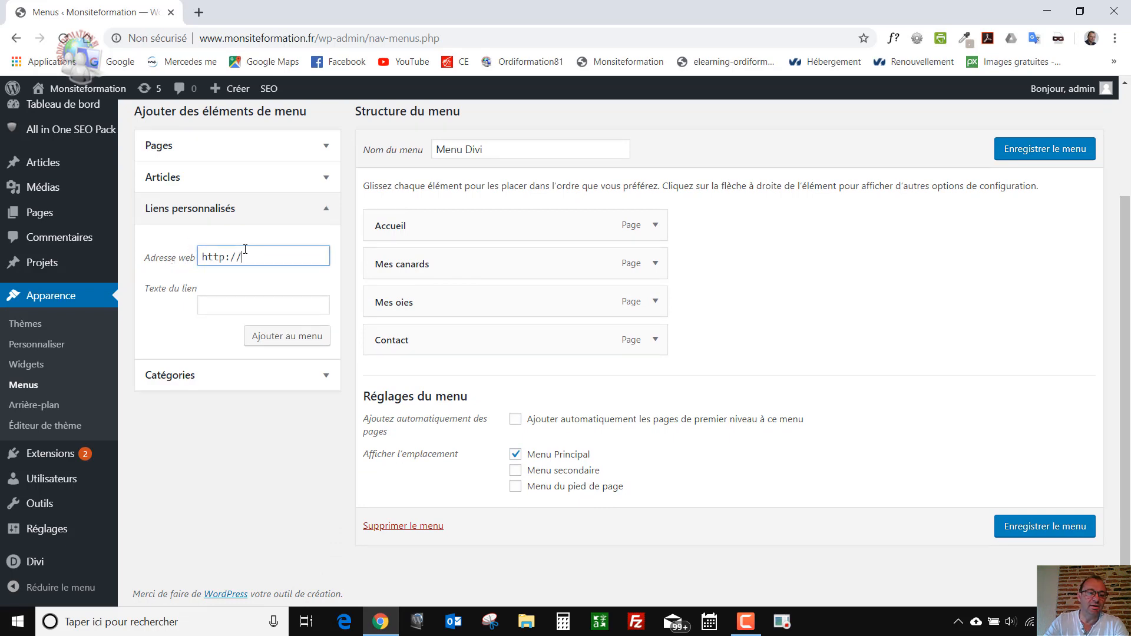
drag(243, 256, 186, 260)
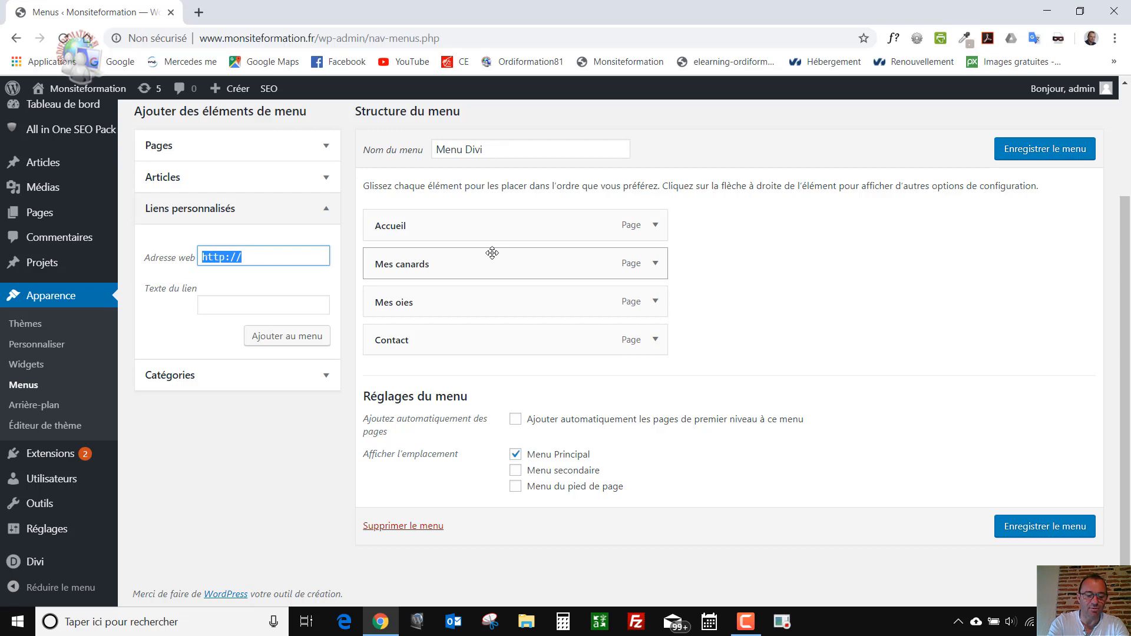
text(#)
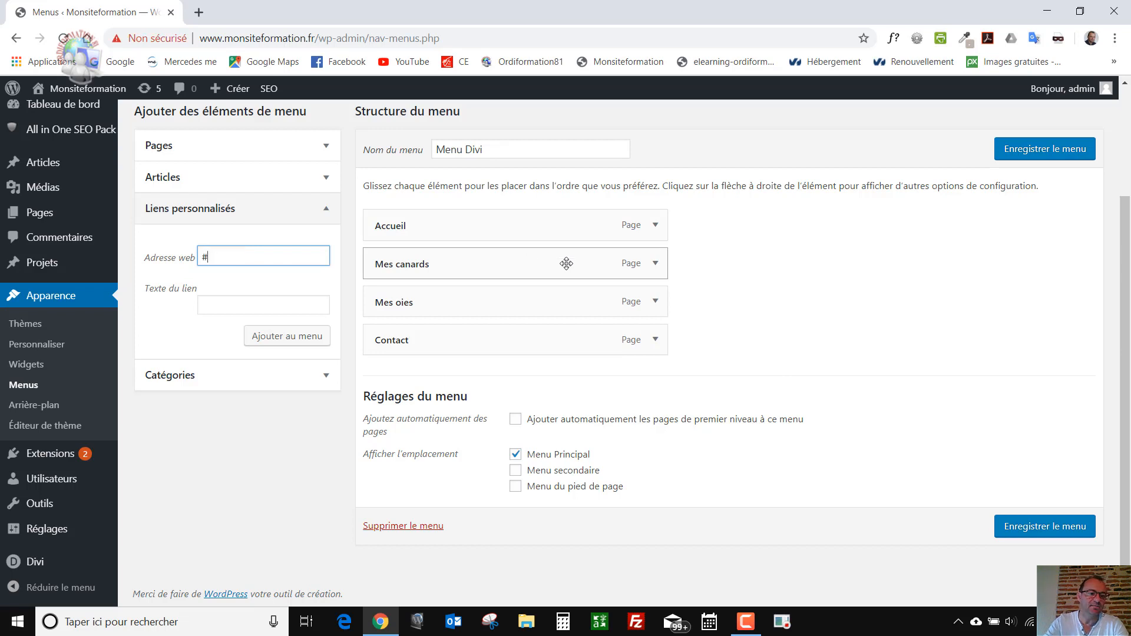
click(221, 312)
text(M)
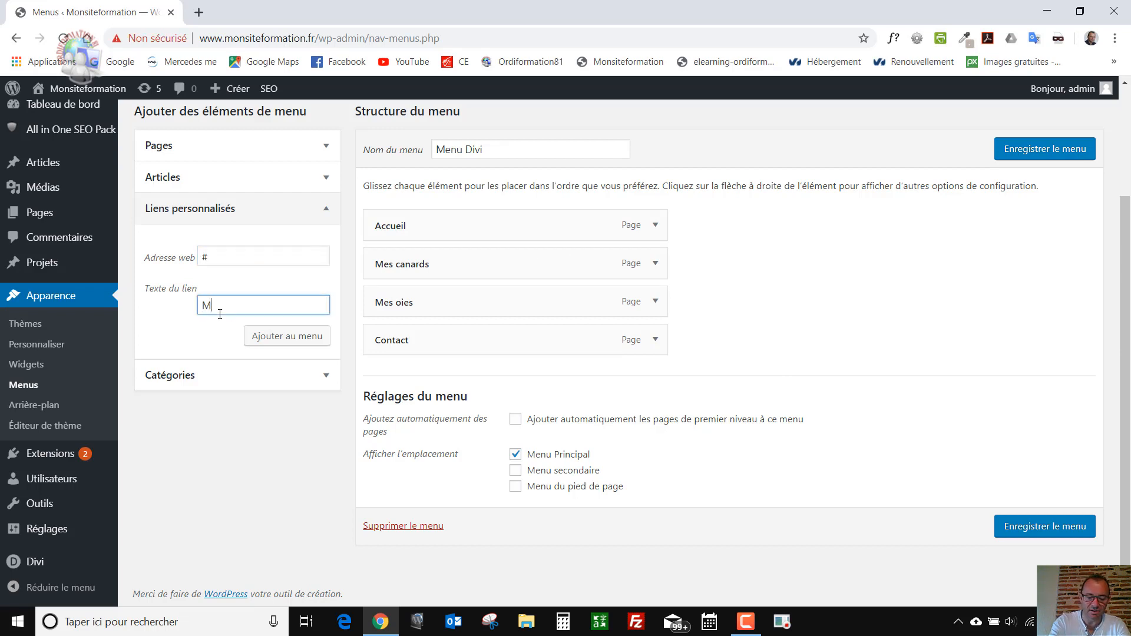
text(es produi)
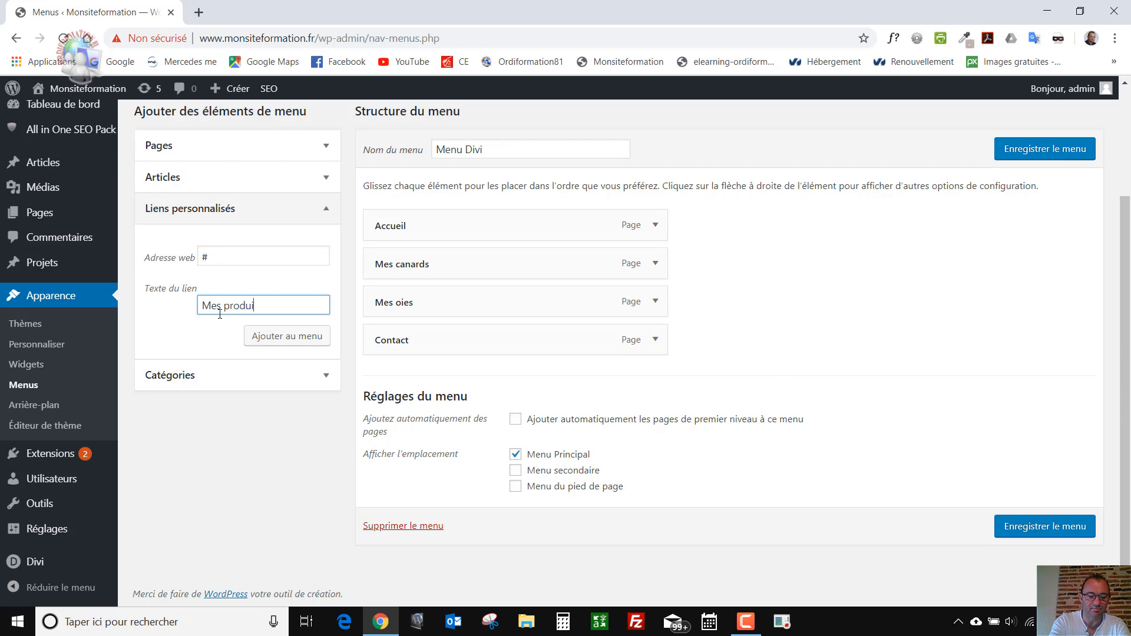
text(ts)
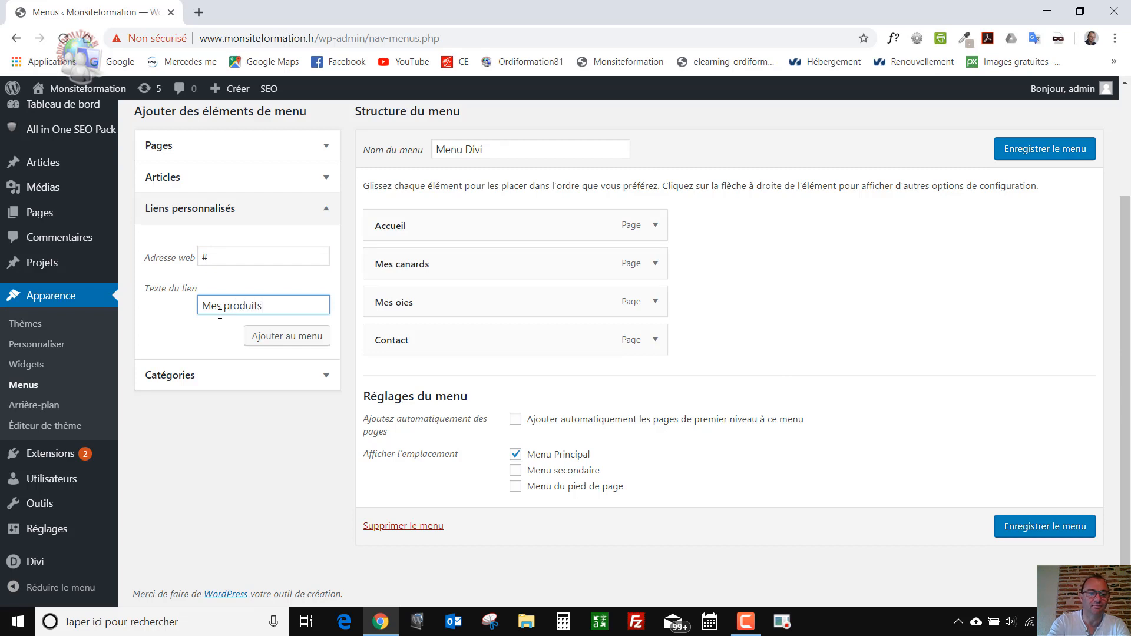
click(286, 340)
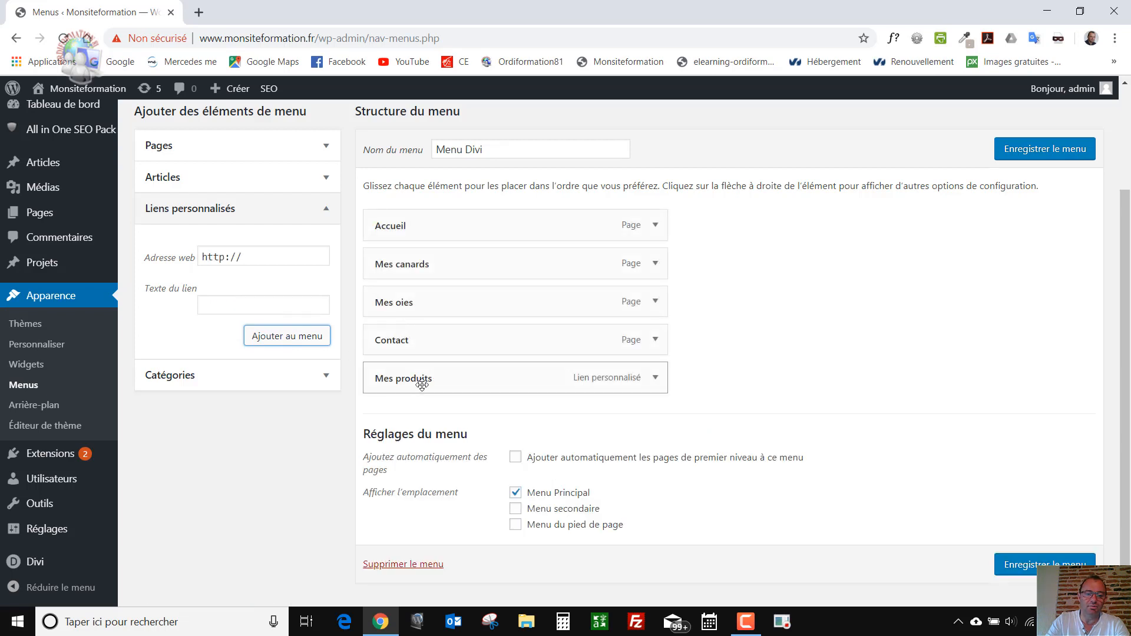
- Place Mes produits directly after Accueil and nest Mes canards and Mes oies under it as sub-items
drag(422, 385, 422, 262)
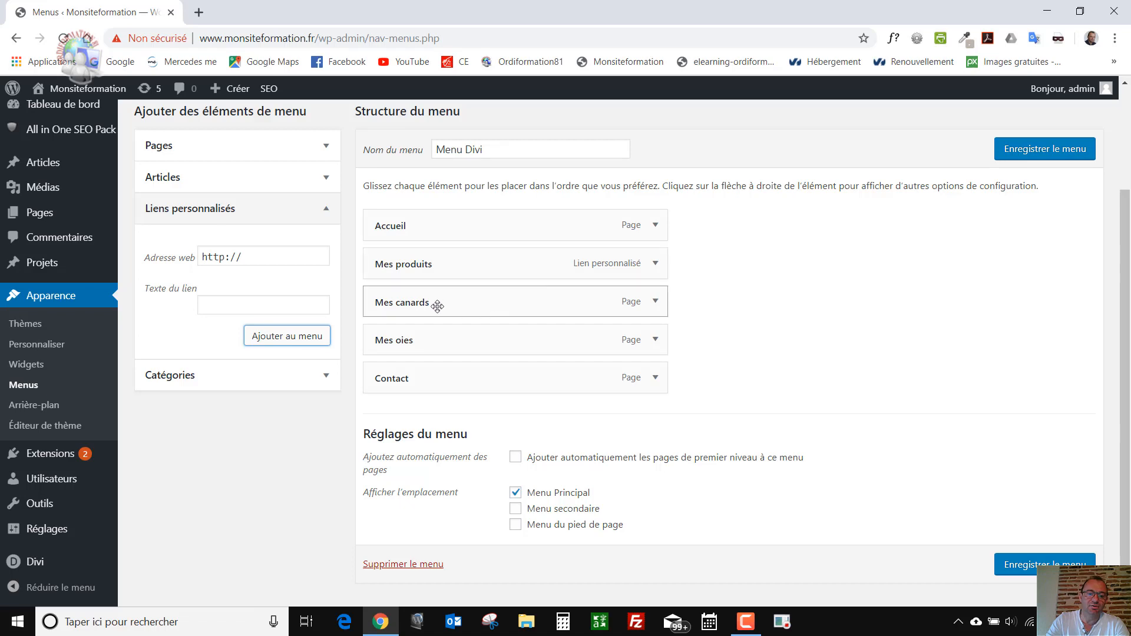
drag(436, 305, 470, 334)
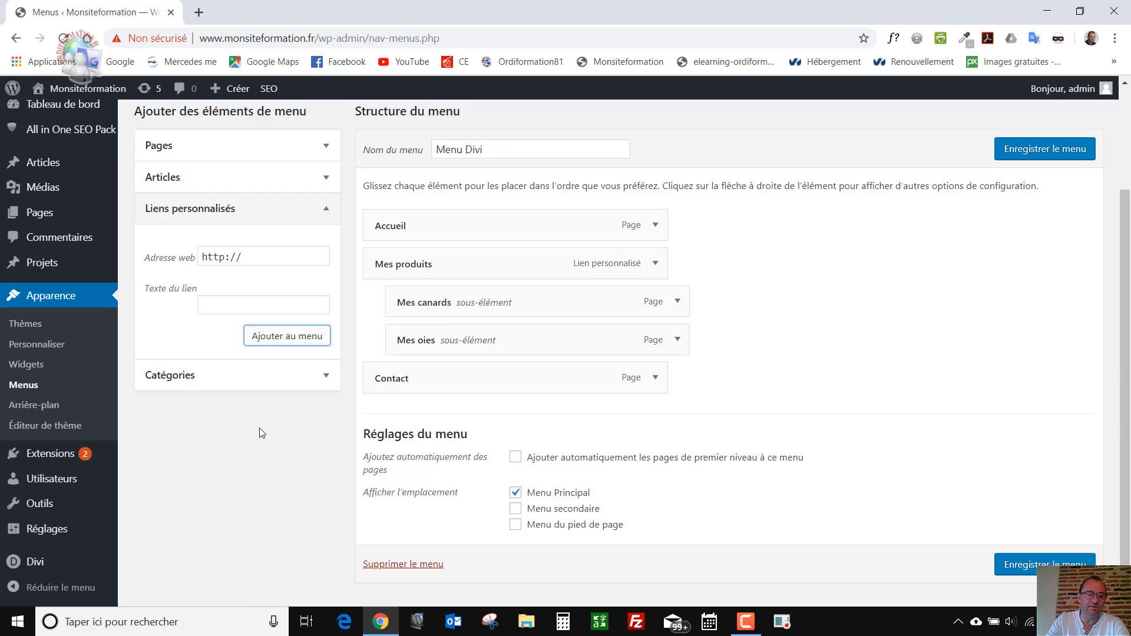
- Examine the categories available for the menu and the settings of the Contact menu item
click(318, 377)
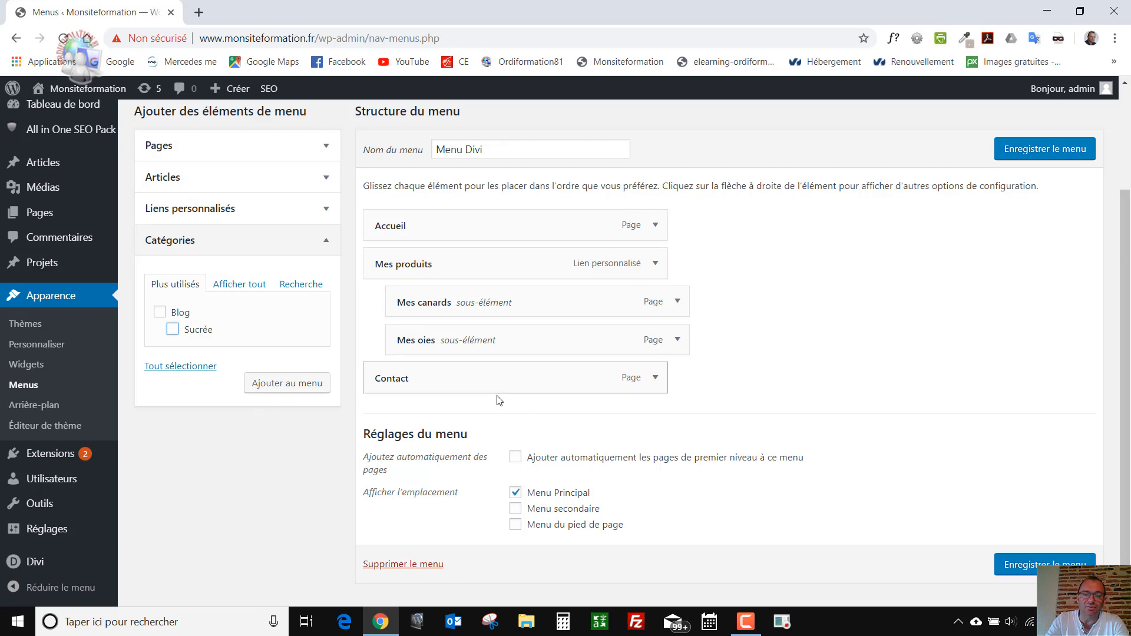
click(653, 378)
scroll(406, 424, down, 1)
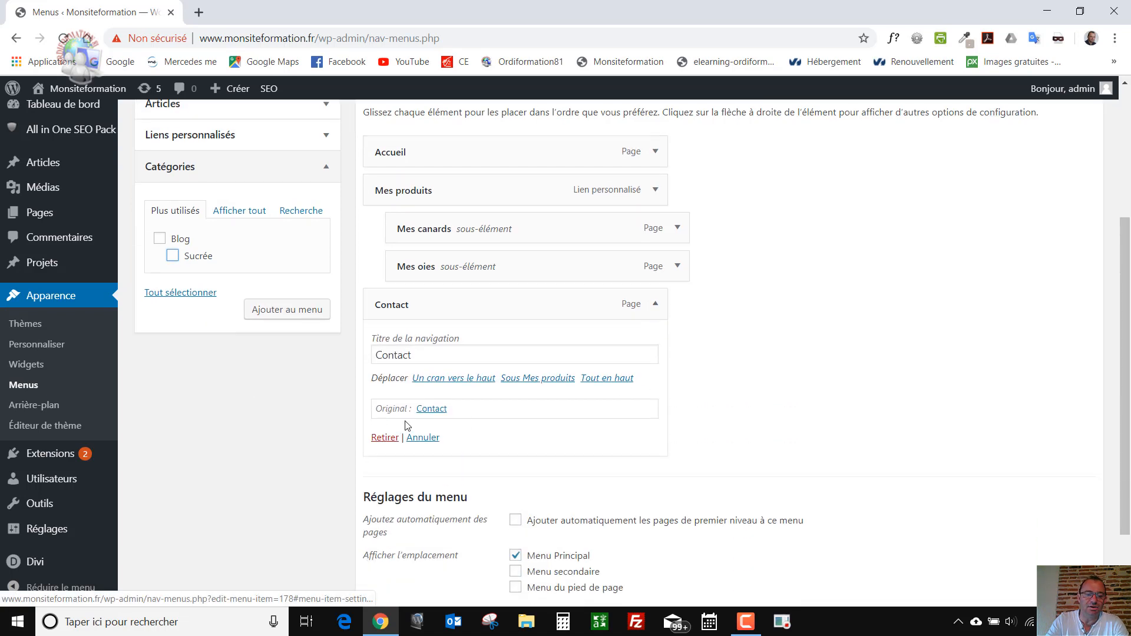
click(654, 303)
scroll(303, 425, up, 3)
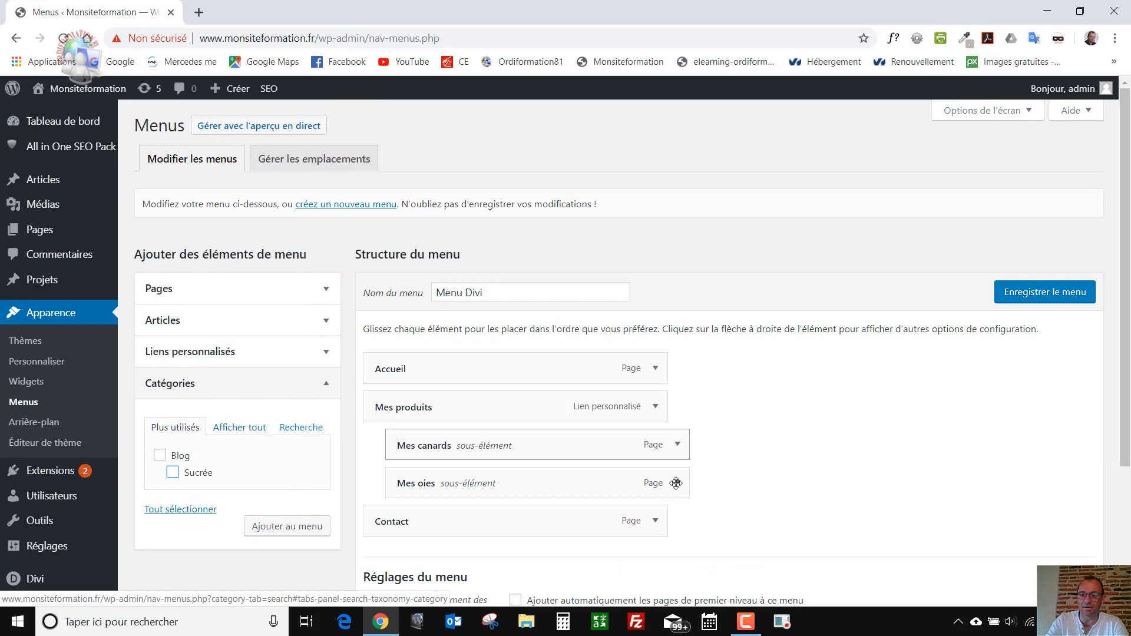
- Save Menu Divi and open the public site's home page
click(1034, 298)
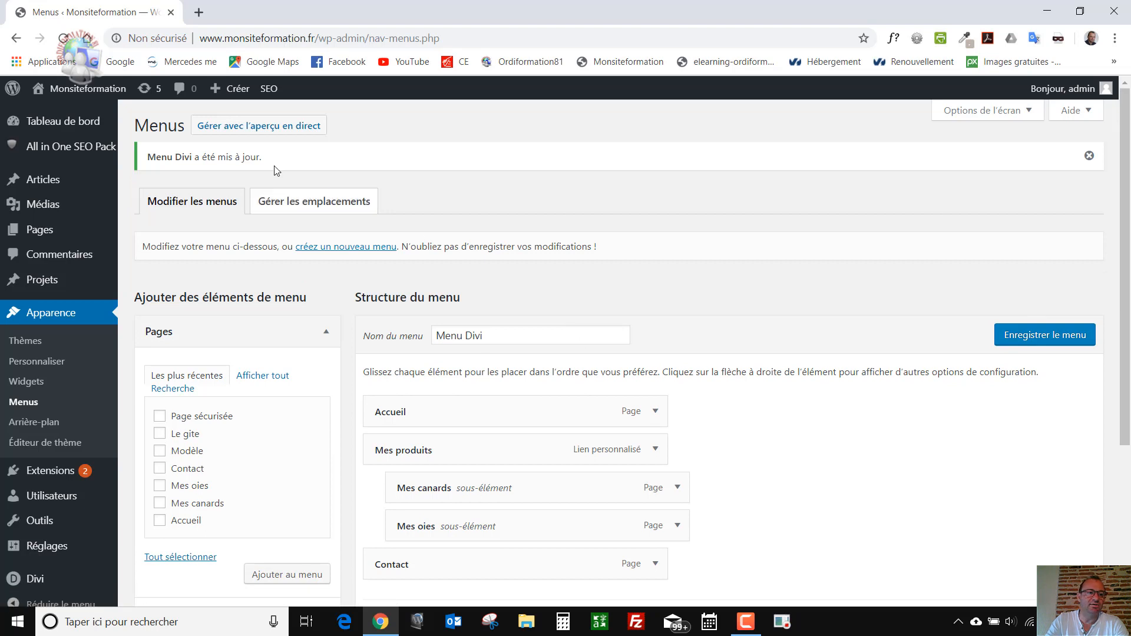
click(105, 91)
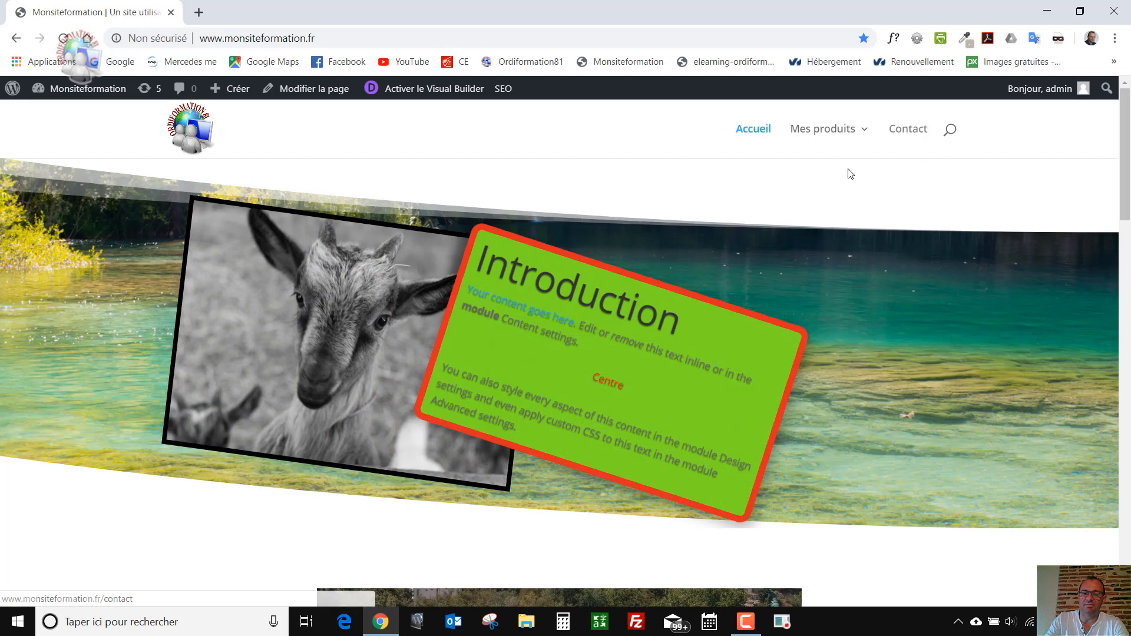
- Test the site navigation by opening the Mes produits submenu, visiting Mes canards and returning to Accueil
mouse_move(827, 132)
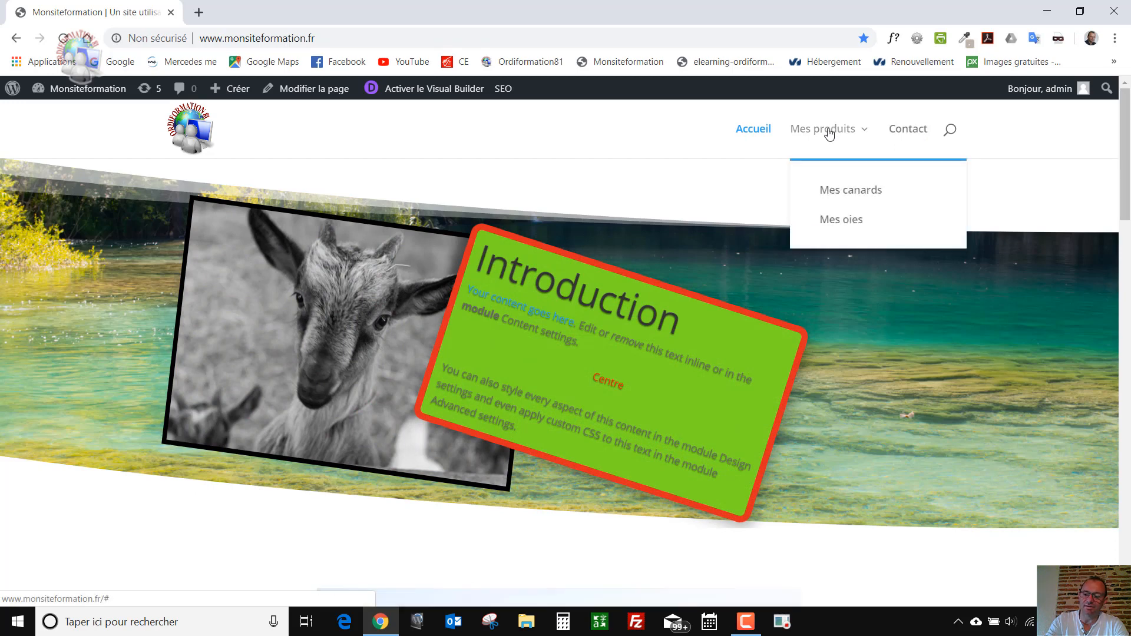
click(829, 133)
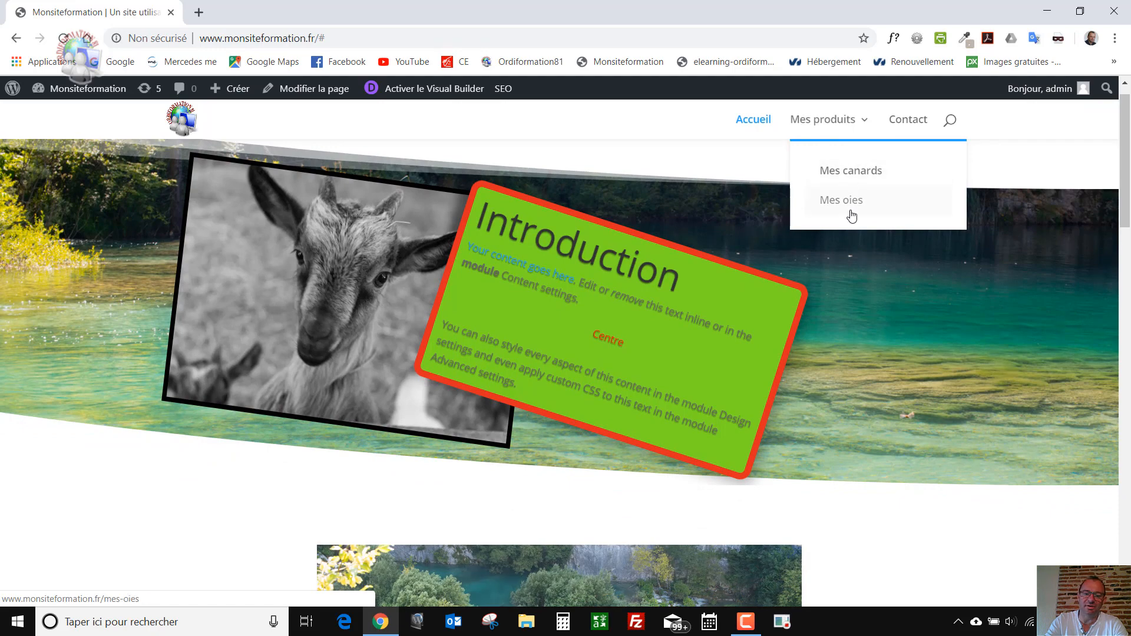
click(848, 177)
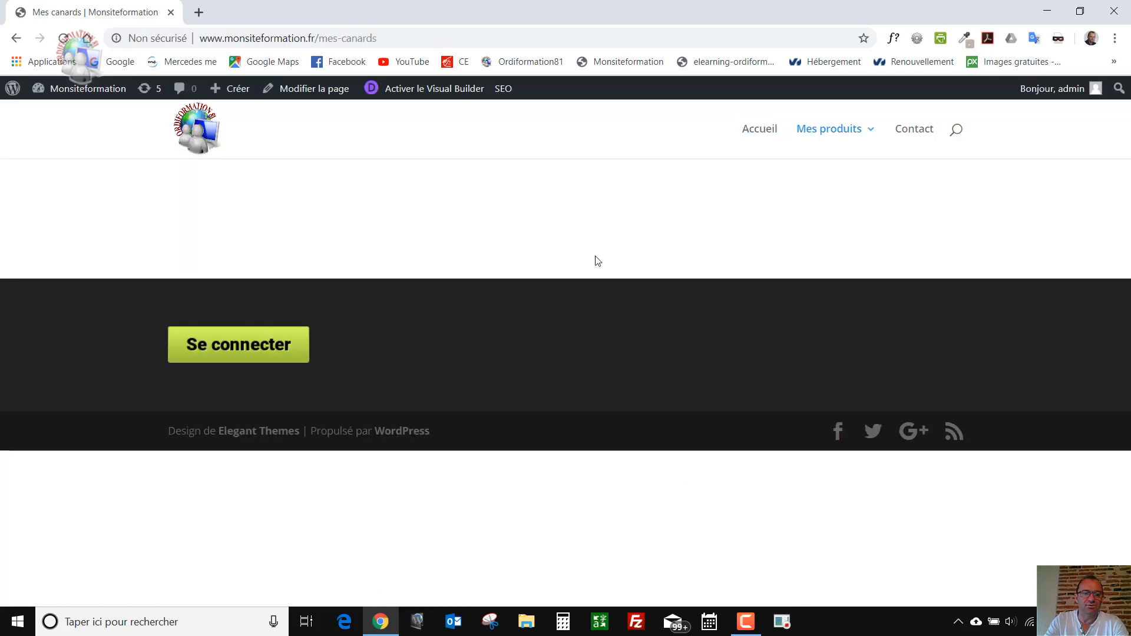
click(748, 128)
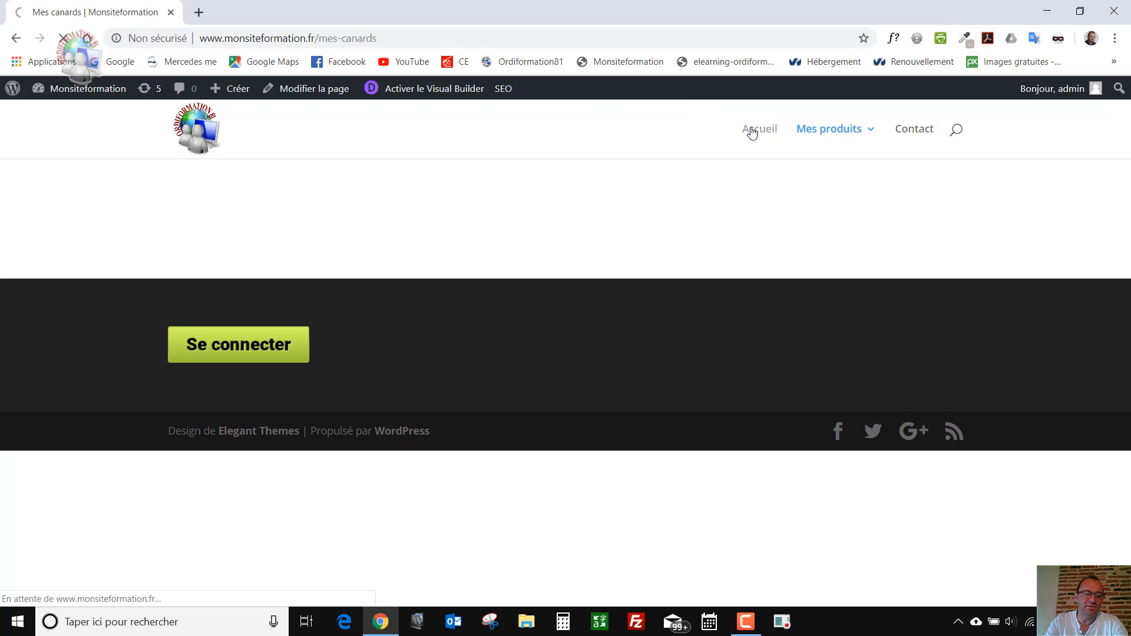